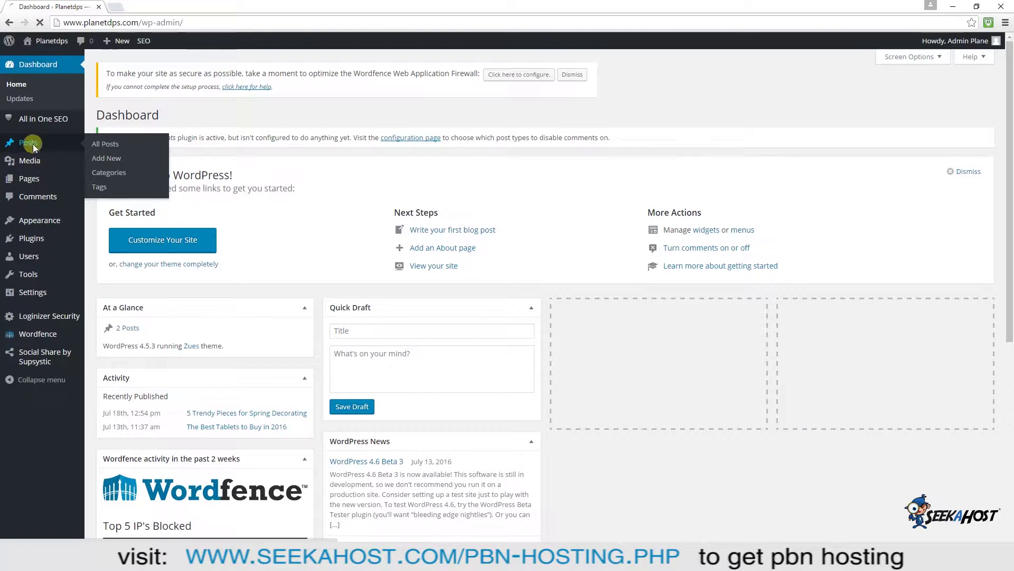
Review the site's two existing posts, then view the empty Pages list.
click(33, 144)
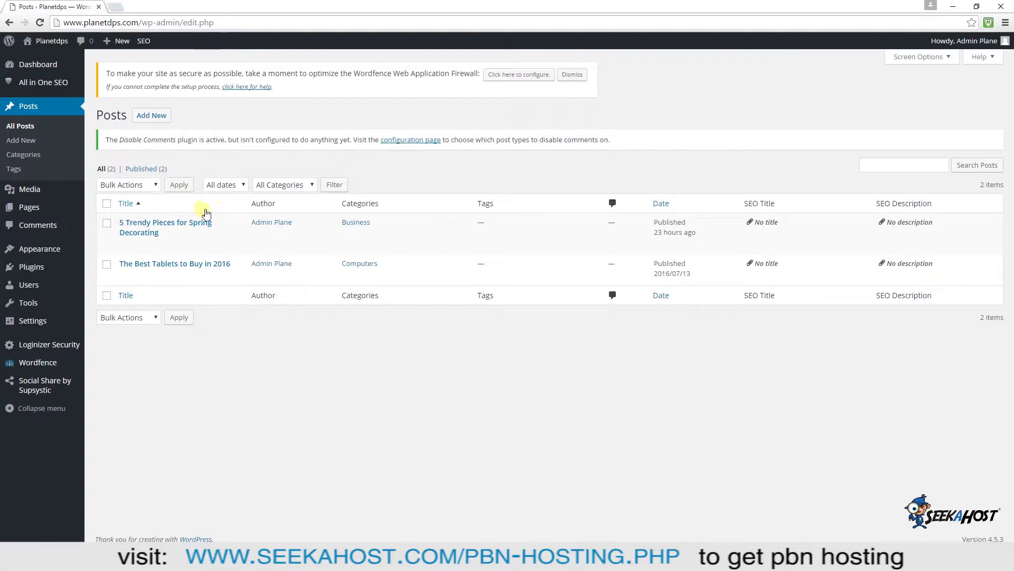
mouse_move(166, 231)
click(191, 252)
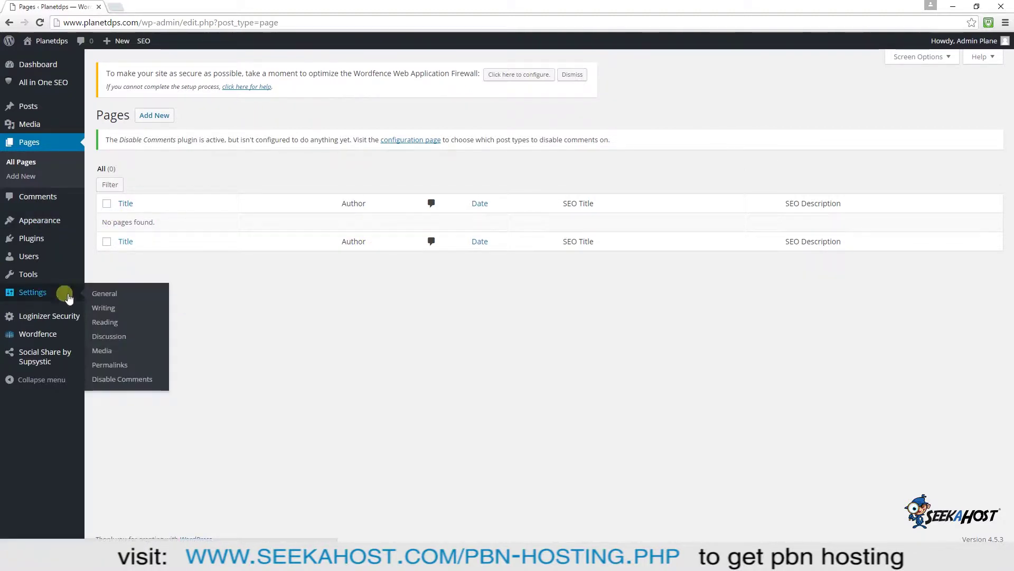
mouse_move(33, 320)
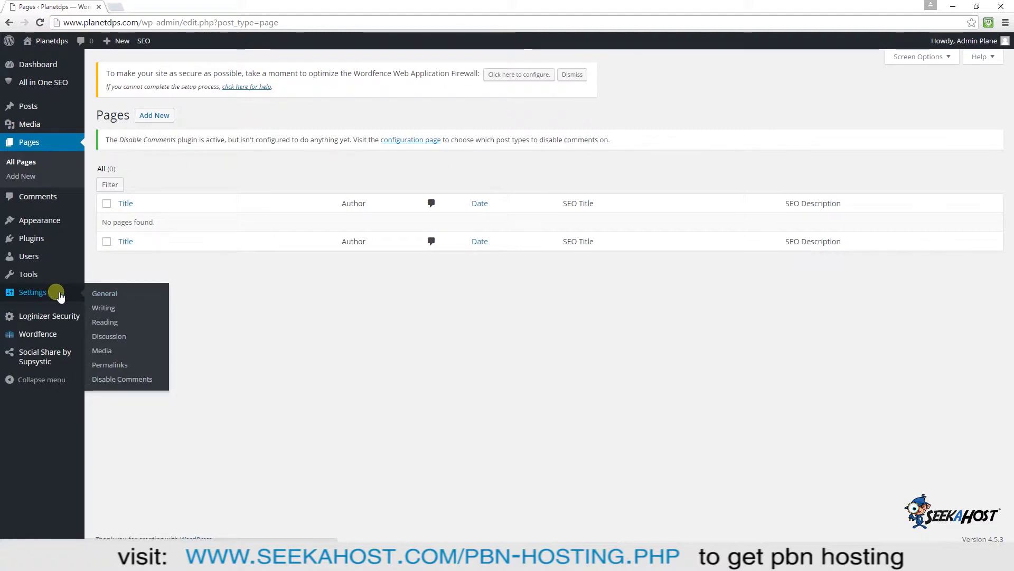
Save the General settings with site title Planetdps and a blank tagline.
click(108, 295)
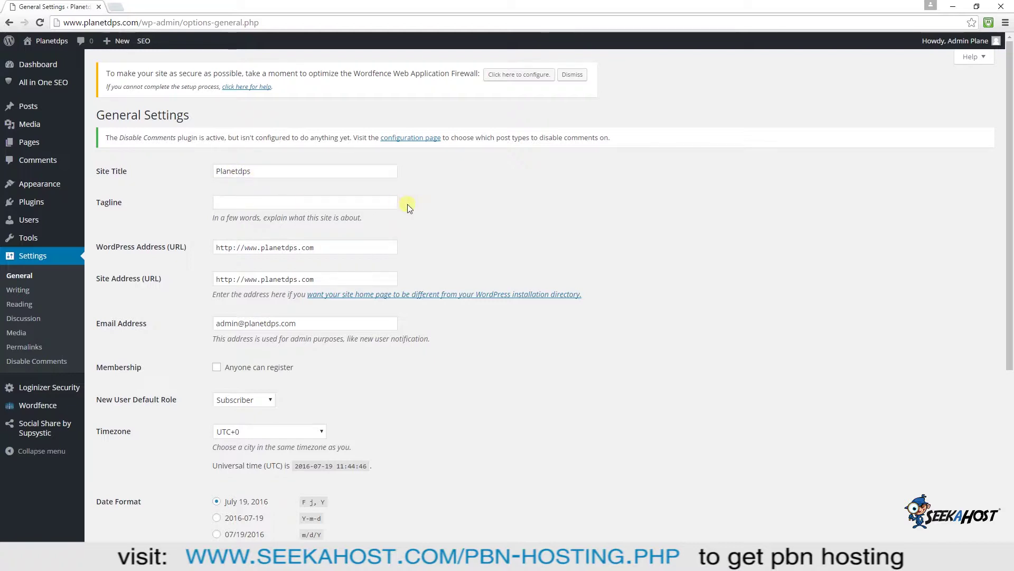
scroll(429, 222, down, 4)
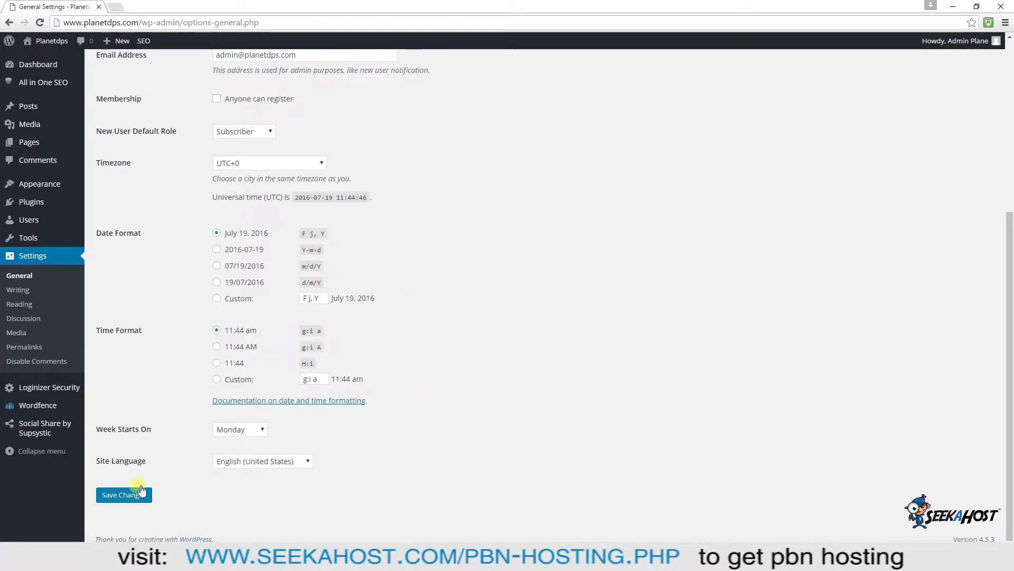
click(121, 499)
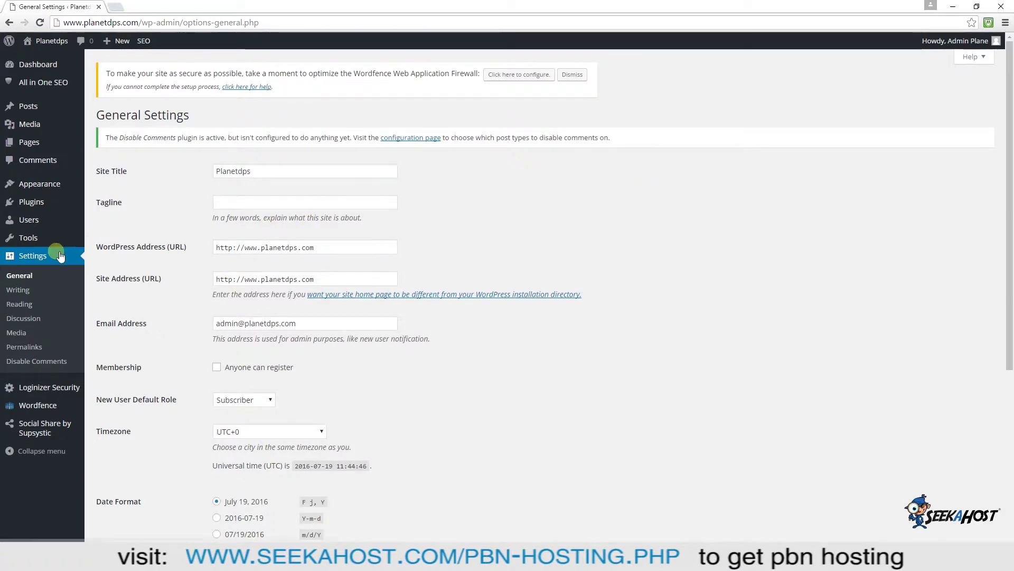
scroll(159, 238, down, 1)
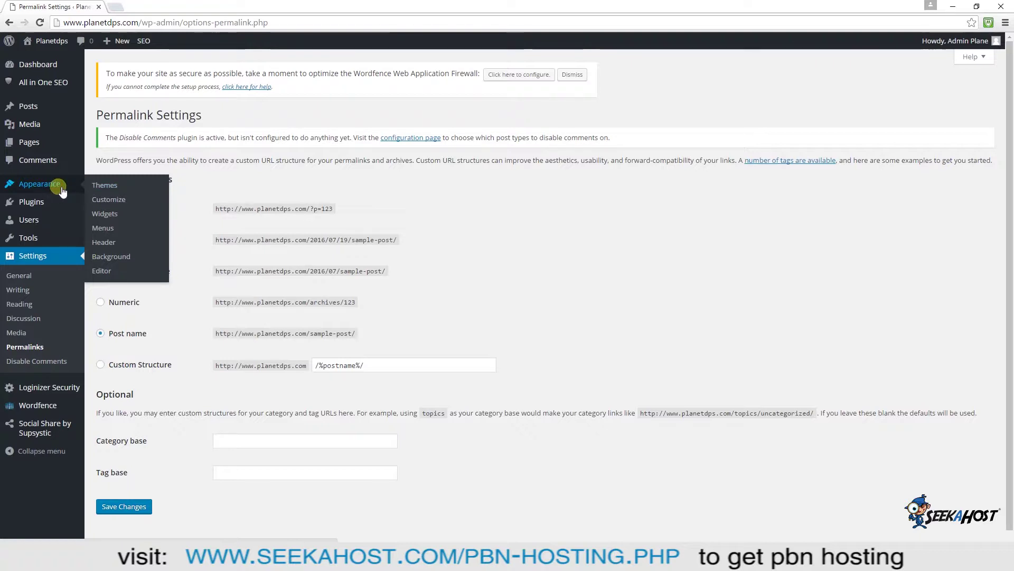
mouse_move(31, 203)
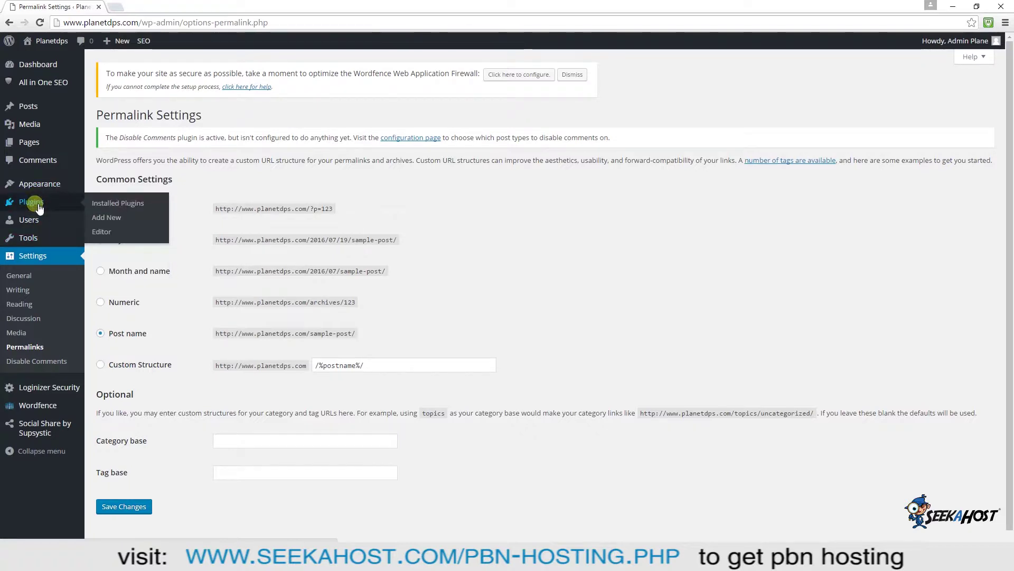
Review the seven active plugins on the Installed Plugins page.
click(43, 204)
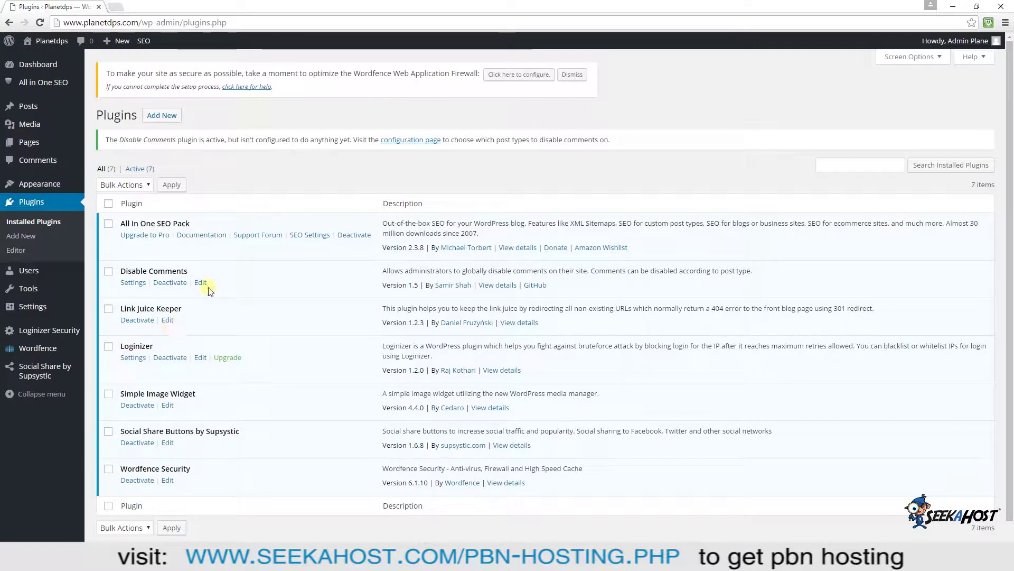
scroll(262, 269, down, 1)
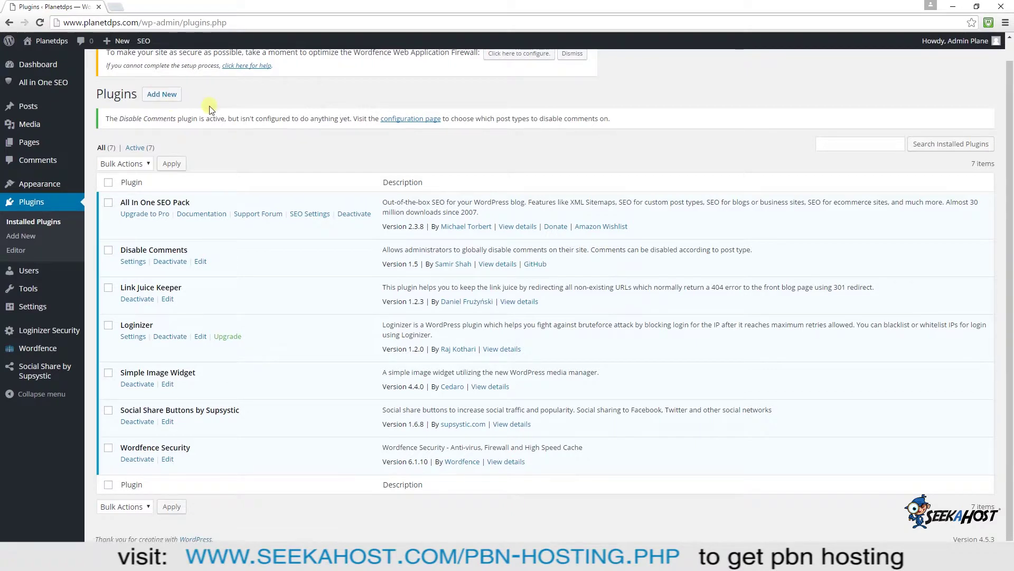
Search new plugins for 'all in one seo pack', then bring up Upload Plugin.
click(161, 94)
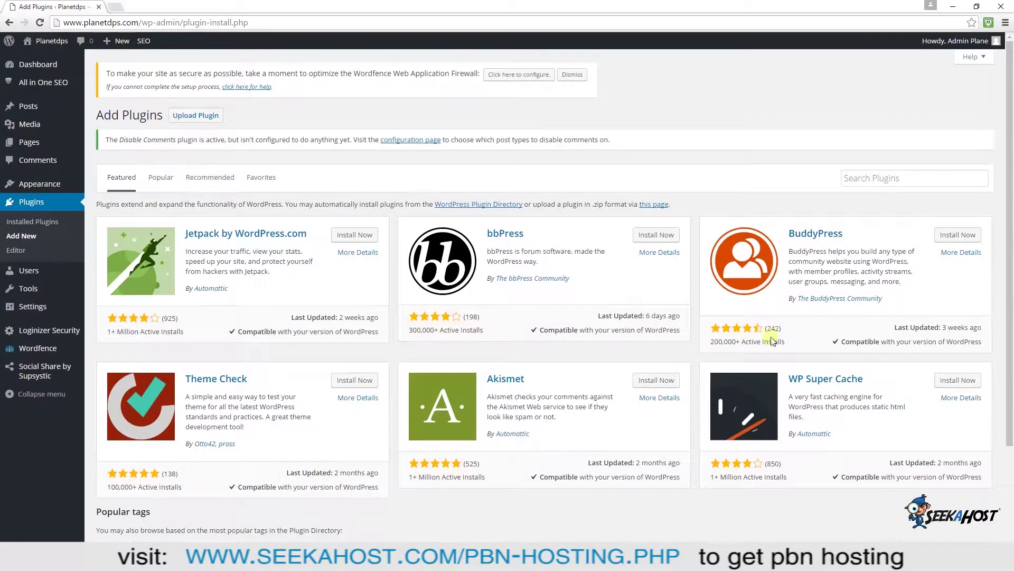
click(887, 179)
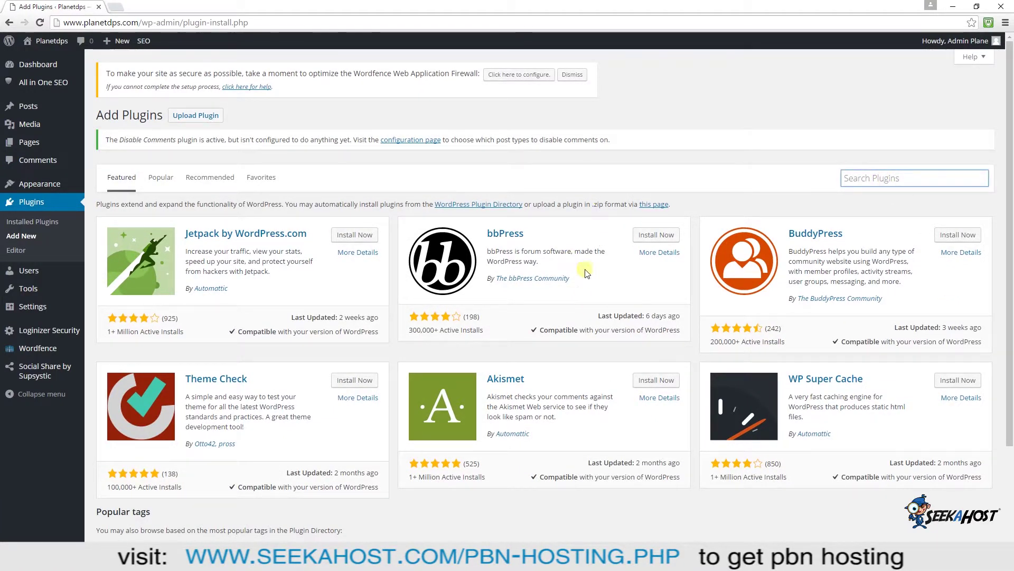
scroll(854, 259, down, 1)
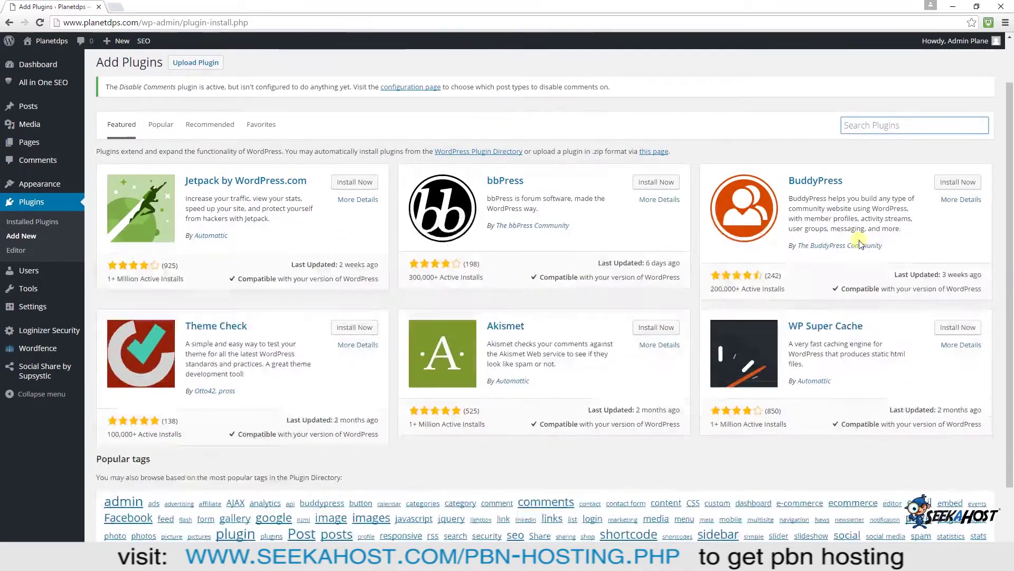
text(all in one seo pack)
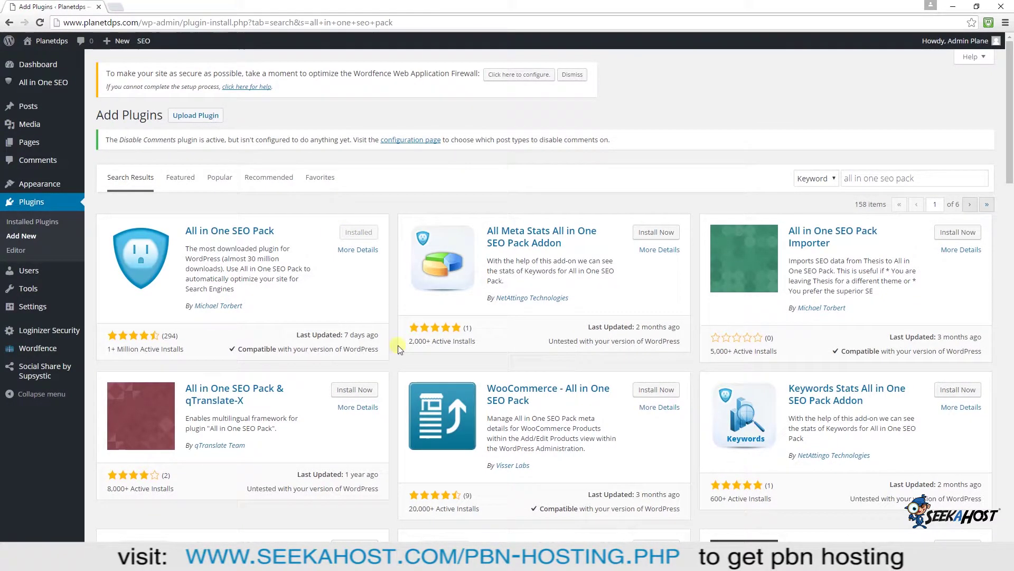
scroll(246, 401, down, 2)
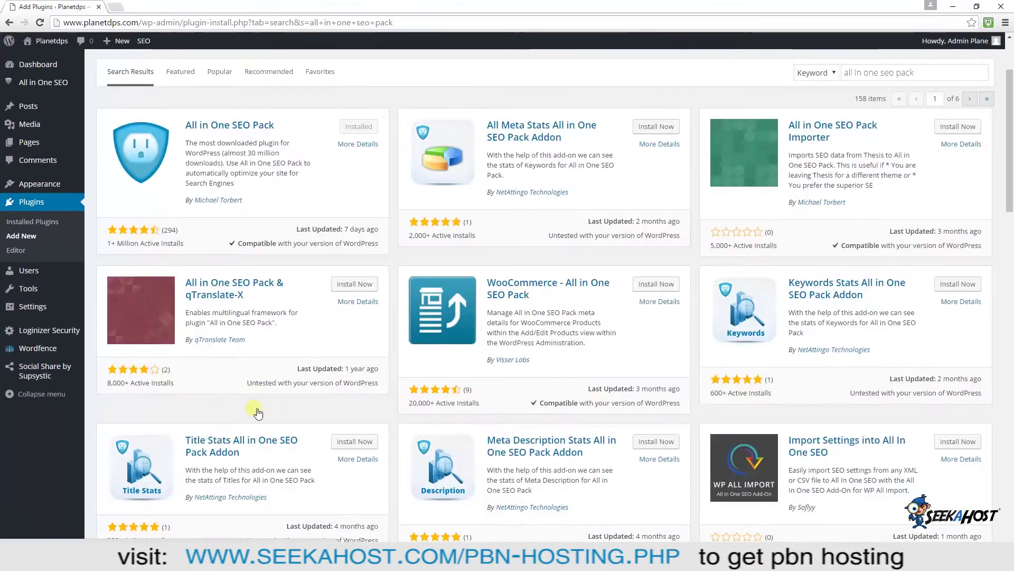
scroll(267, 262, up, 2)
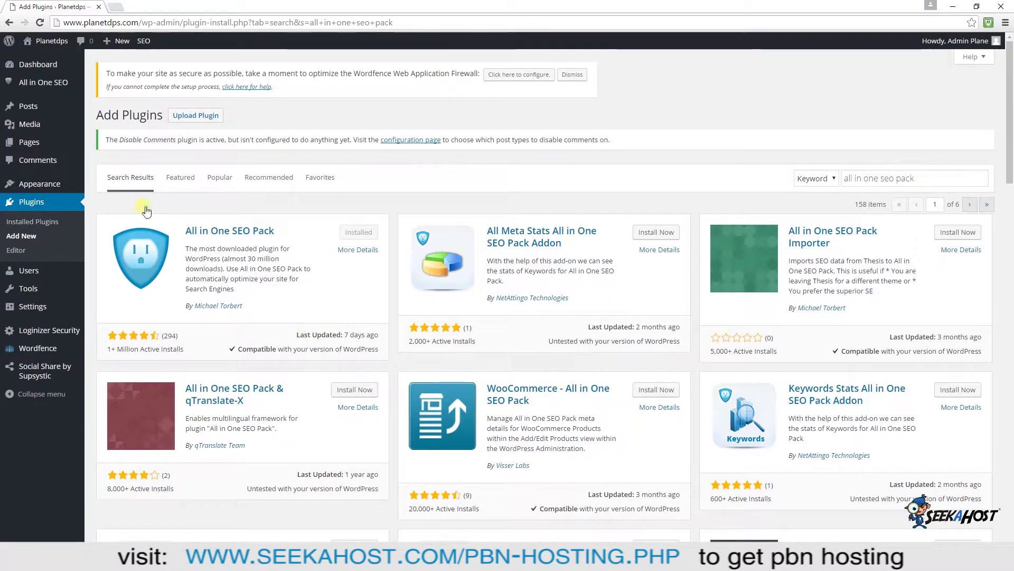
click(204, 116)
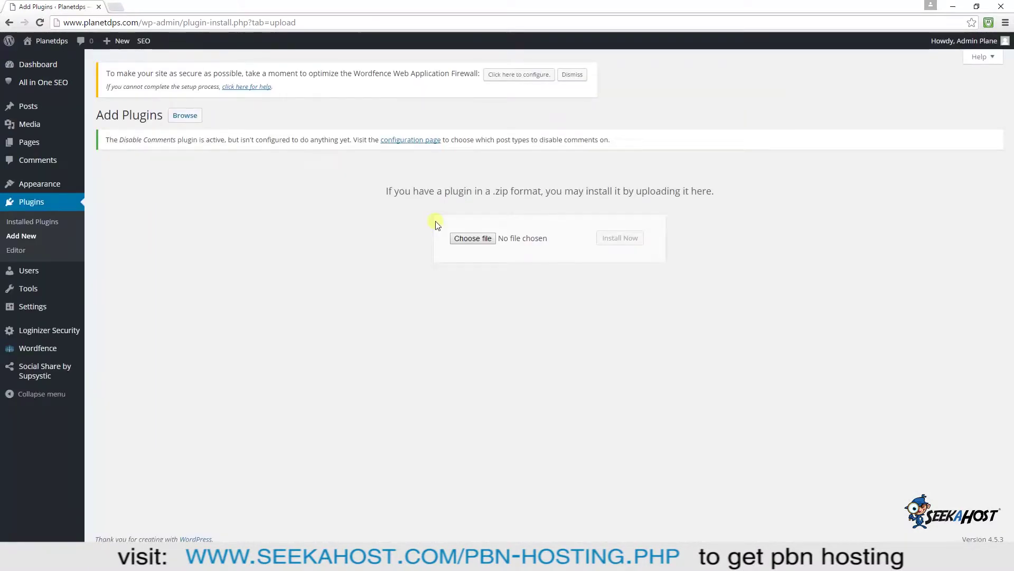
Upload bot_blockerV1.1.zip from WP Plugins, install and activate it, then select the Bot Blocker name.
click(479, 239)
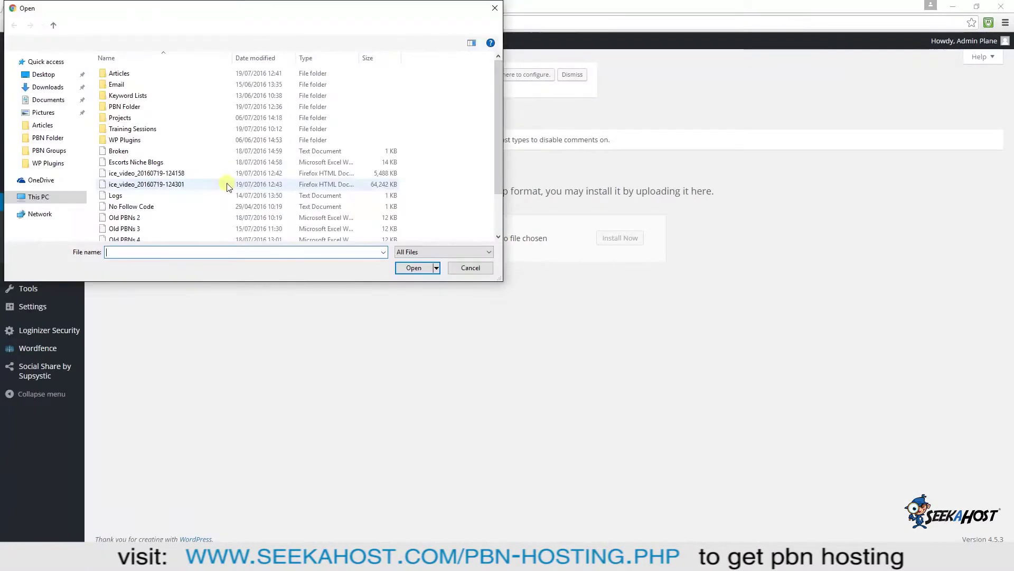
double_click(121, 139)
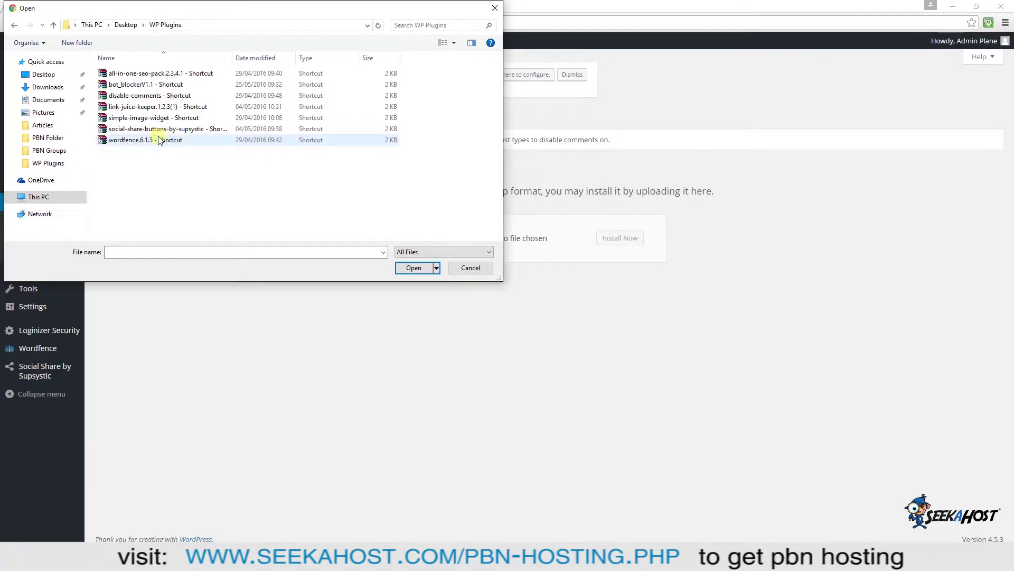
double_click(131, 84)
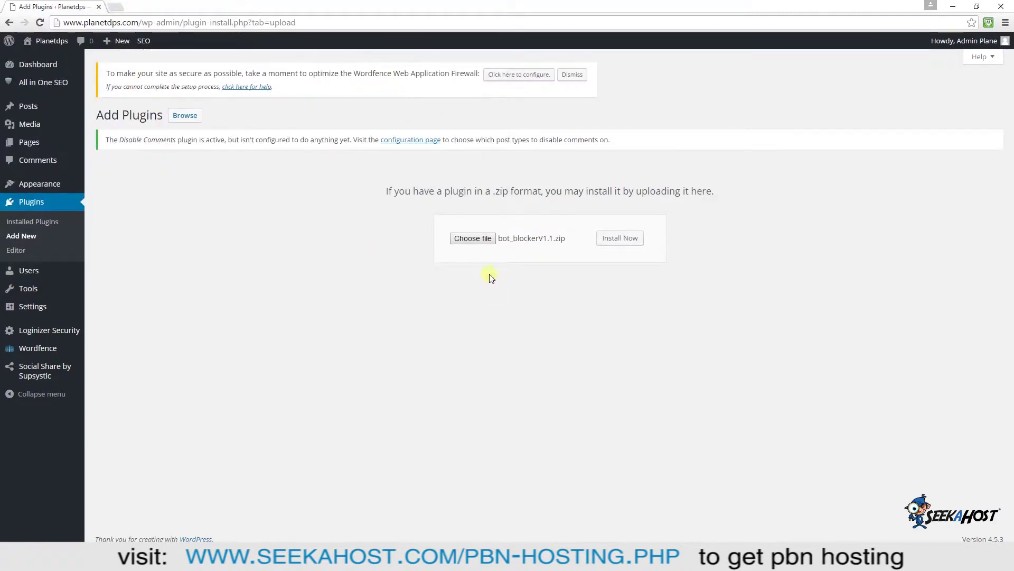
click(625, 246)
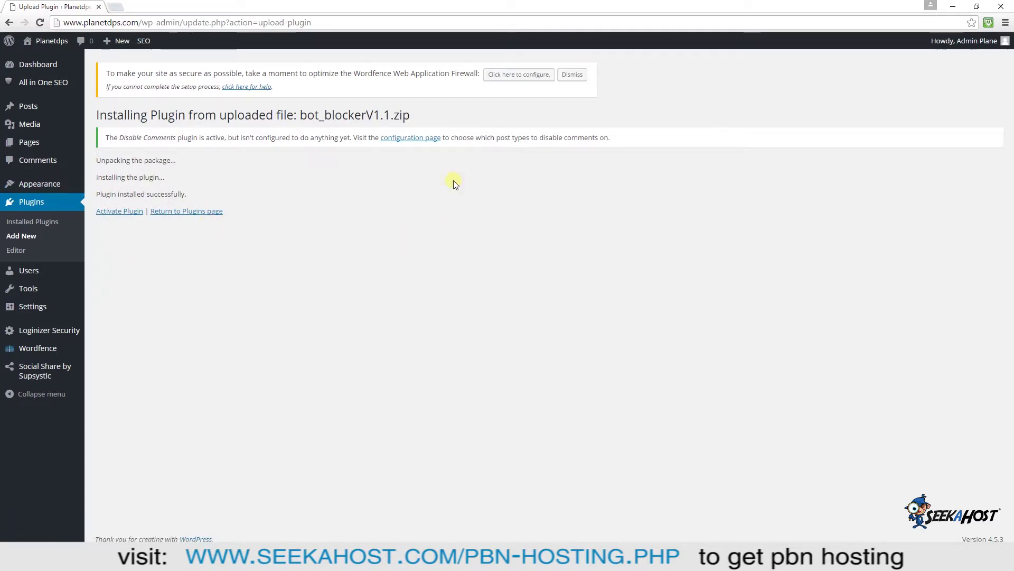
click(121, 213)
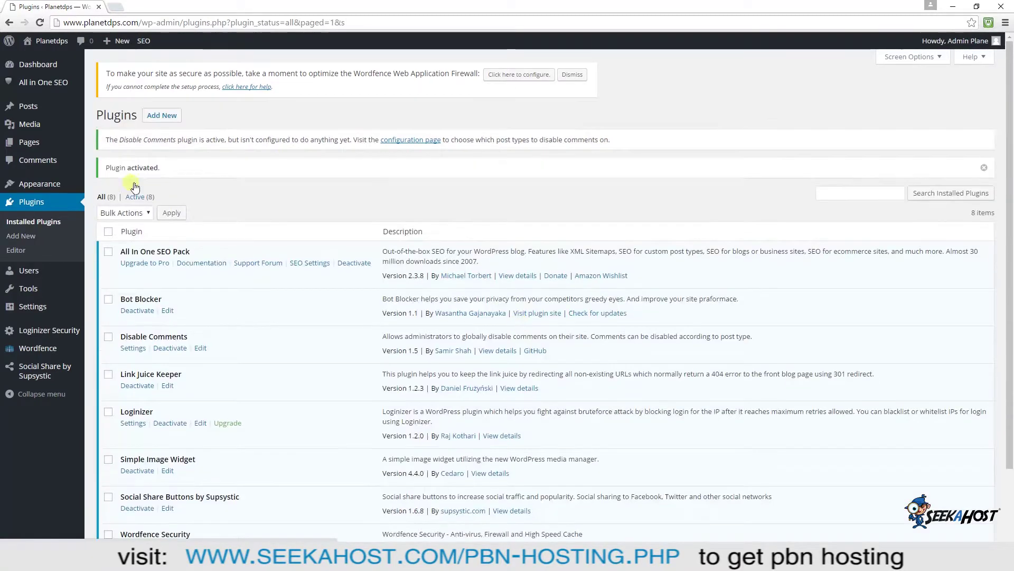
scroll(356, 294, down, 2)
double_click(179, 211)
drag(137, 212, 120, 213)
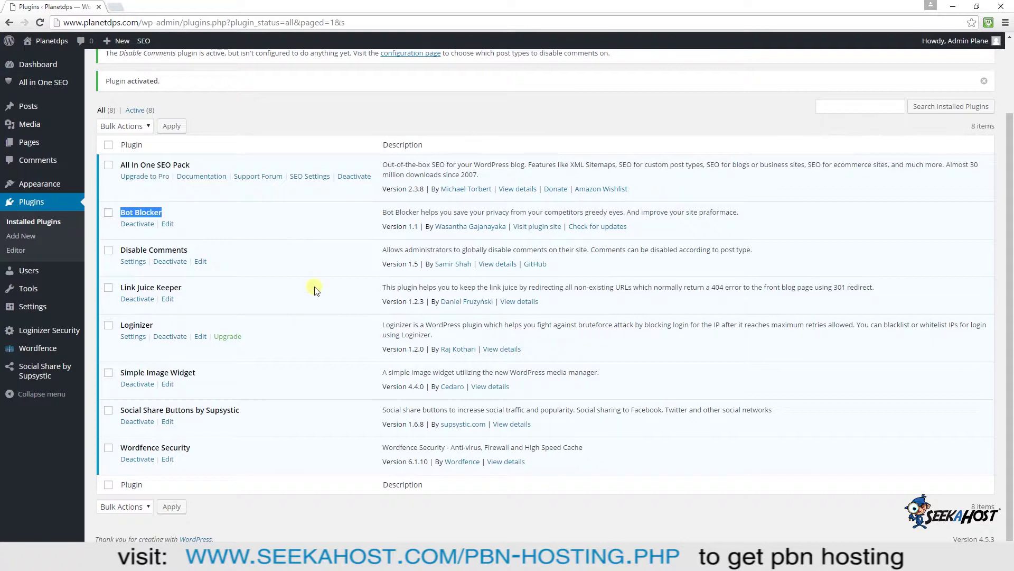
scroll(352, 375, up, 2)
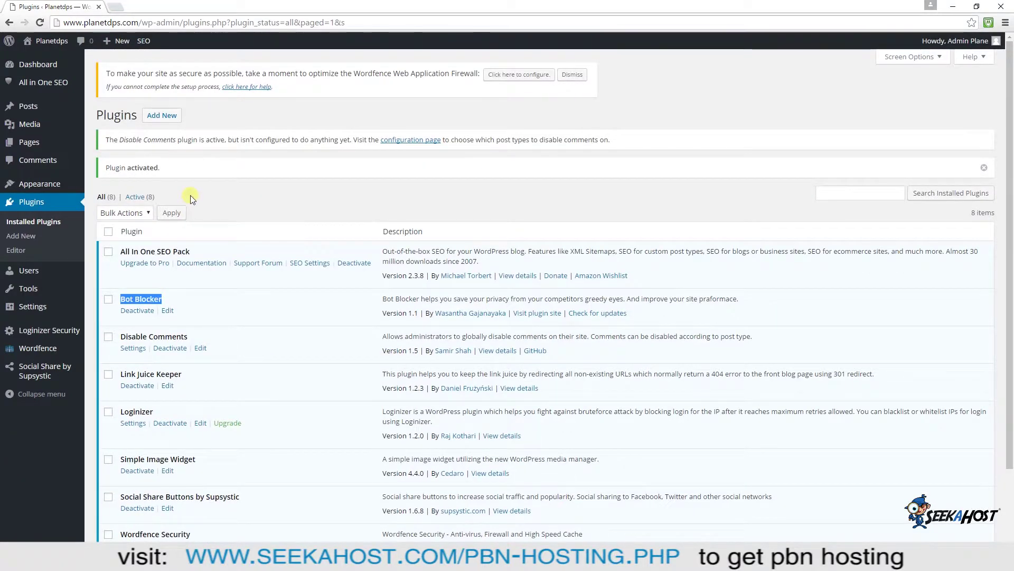
scroll(218, 199, down, 2)
scroll(210, 197, up, 2)
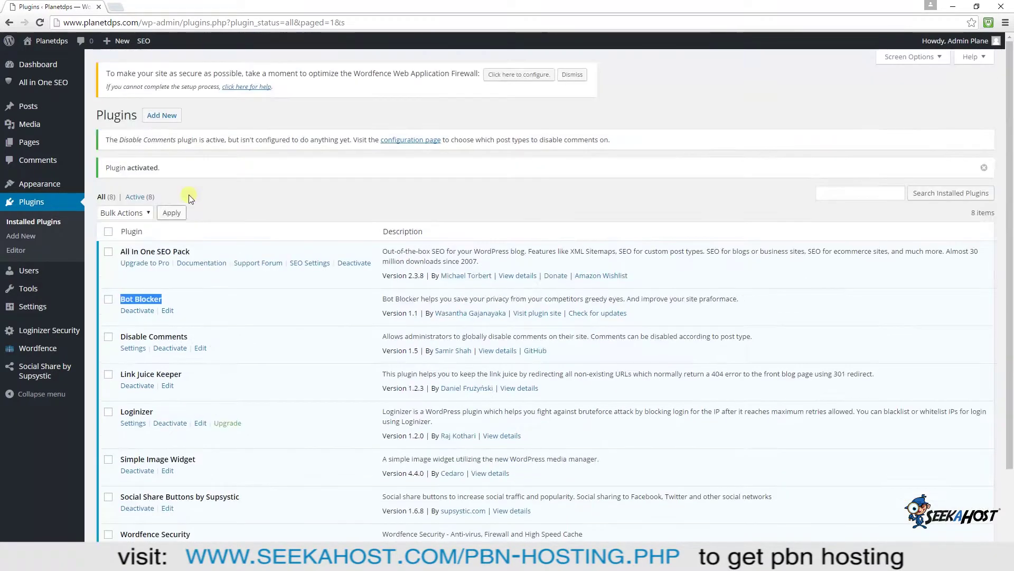
Go from the Posts list to a blank Add New Post editor.
click(29, 111)
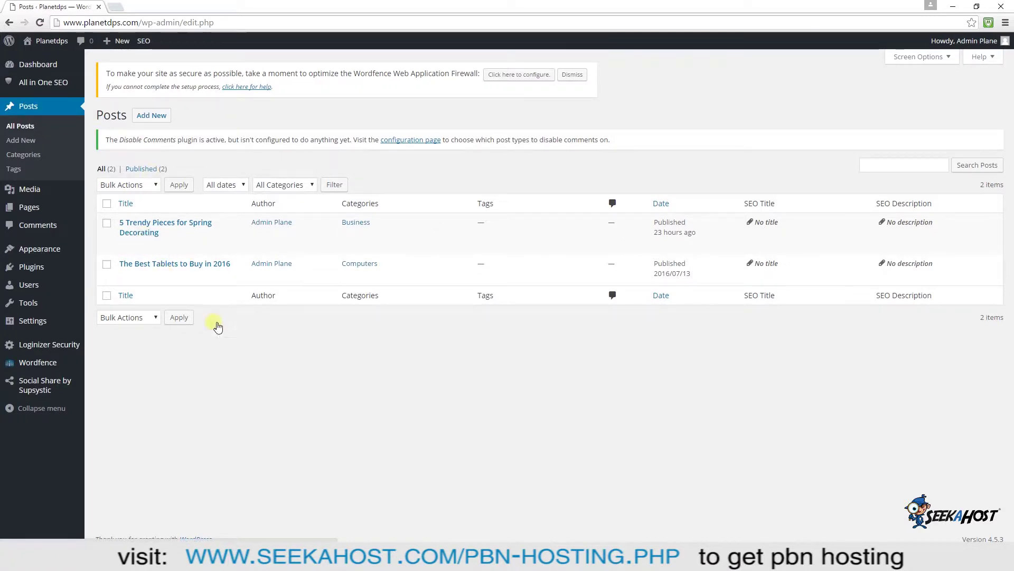
click(147, 116)
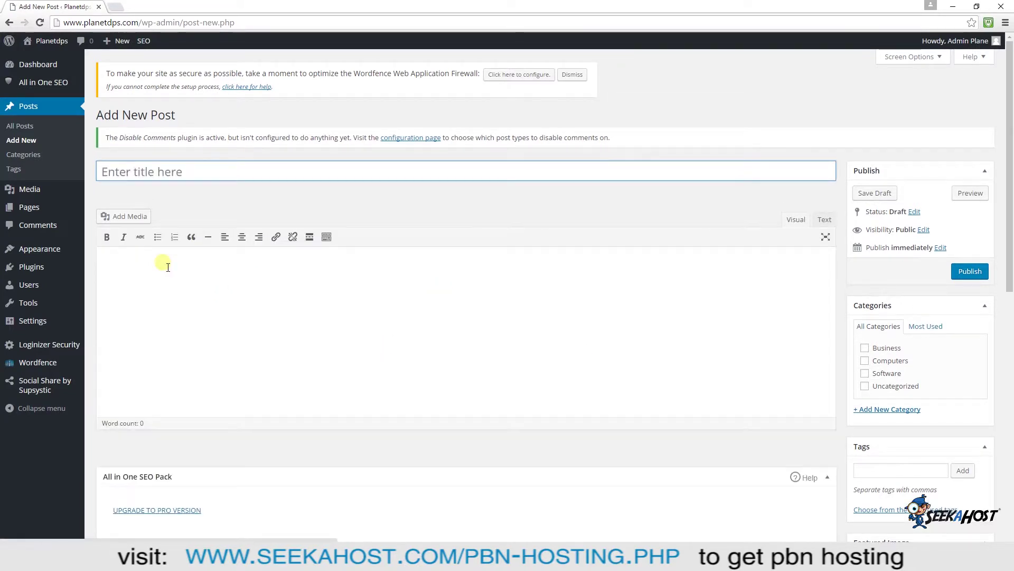
Paste the waste-reduction article into the empty post body.
click(124, 261)
right_click(124, 261)
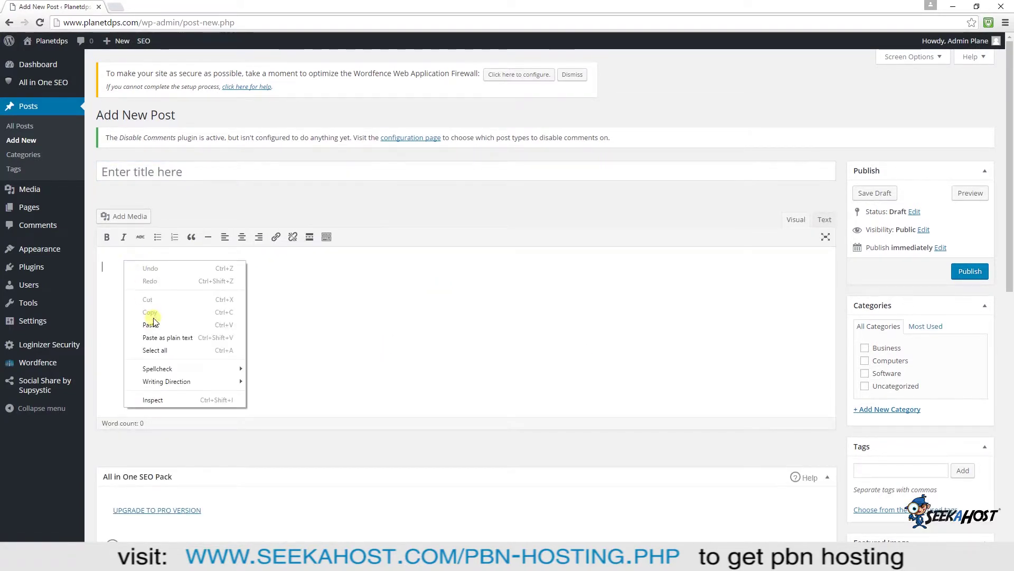
click(152, 325)
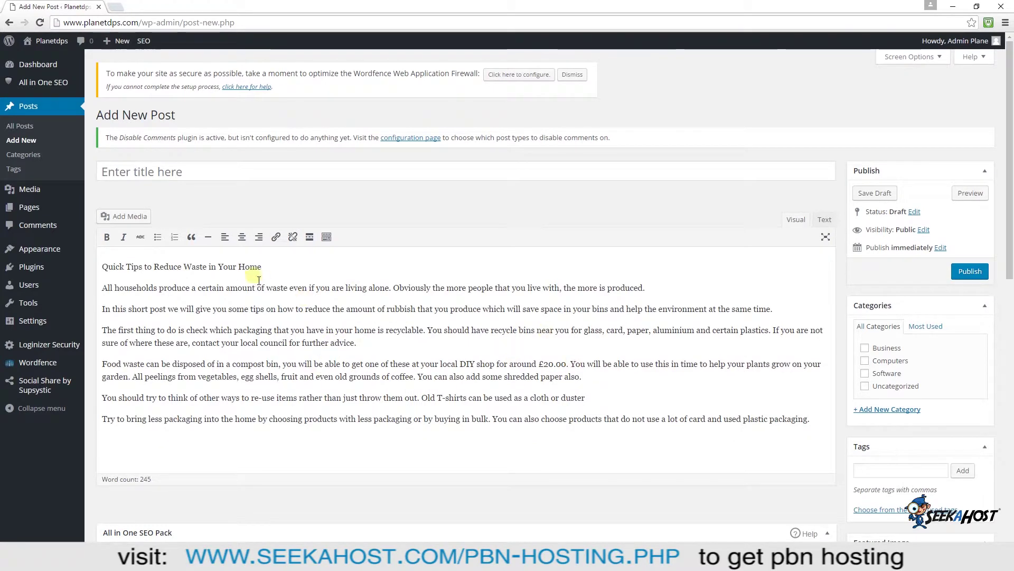
Move 'Quick Tips to Reduce Waste in Your Home' from the body into the title, then select 'DIY shop'.
drag(262, 267, 102, 267)
right_click(122, 269)
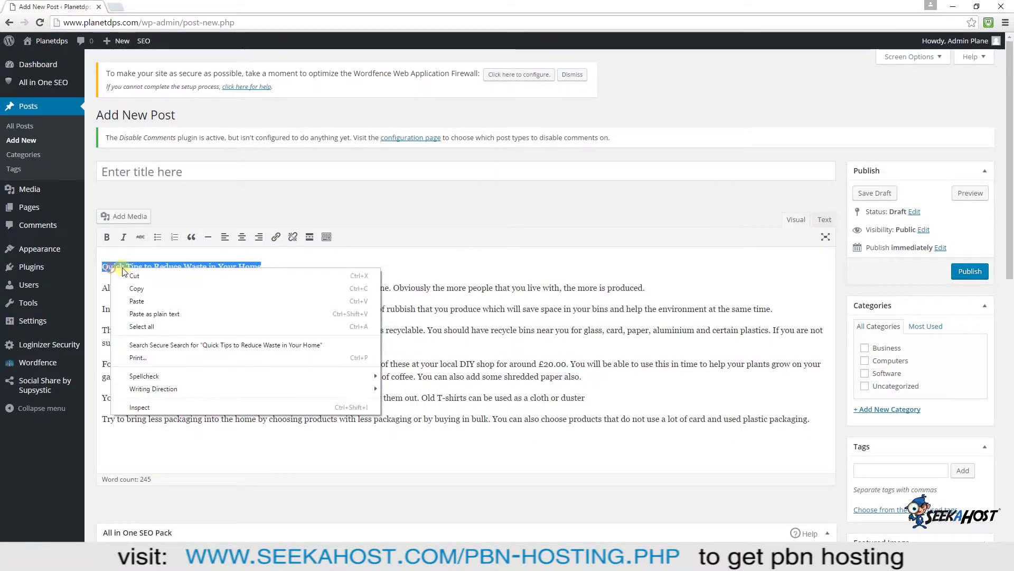
click(143, 289)
key(Delete)
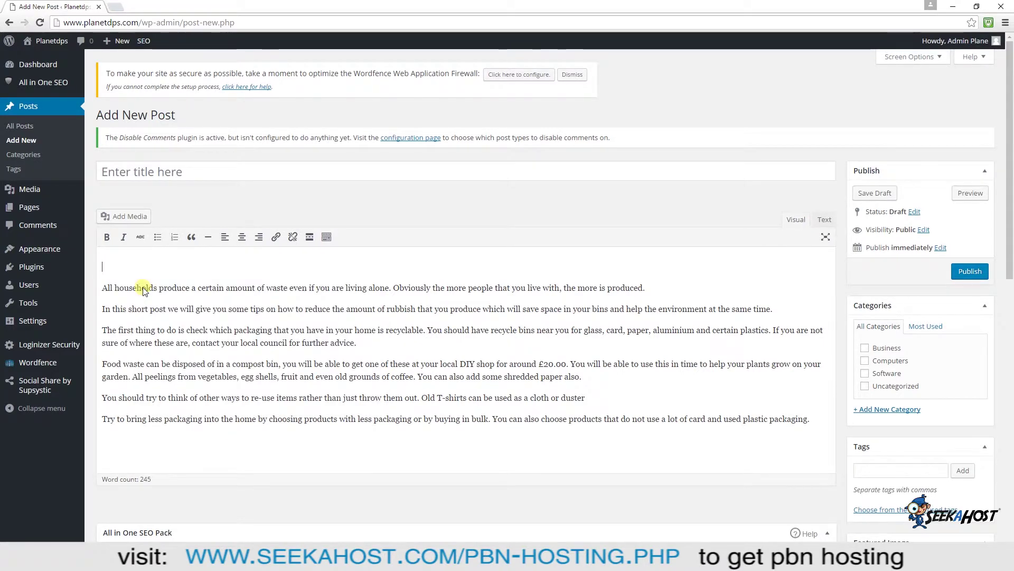
click(161, 169)
right_click(152, 164)
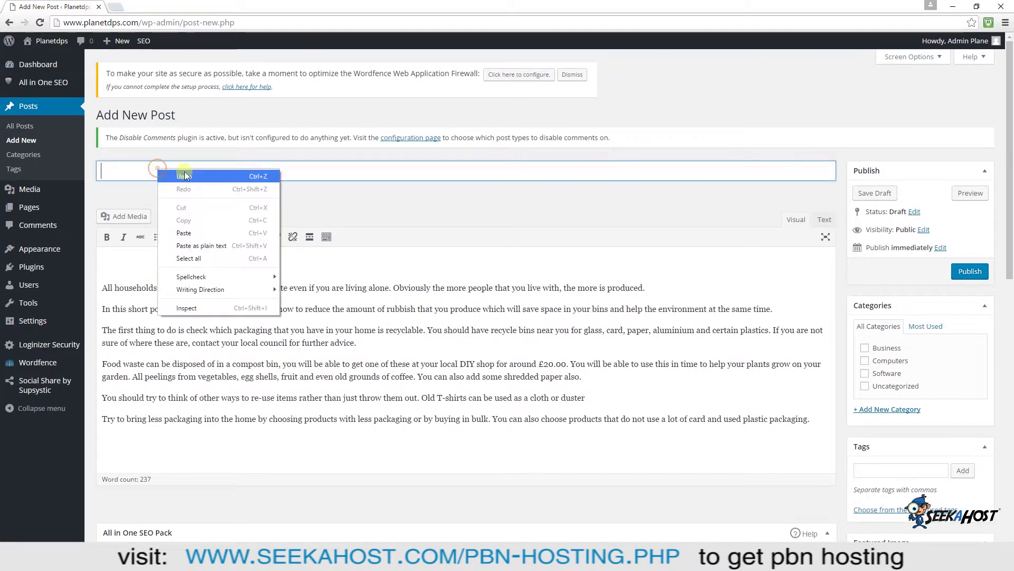
click(203, 230)
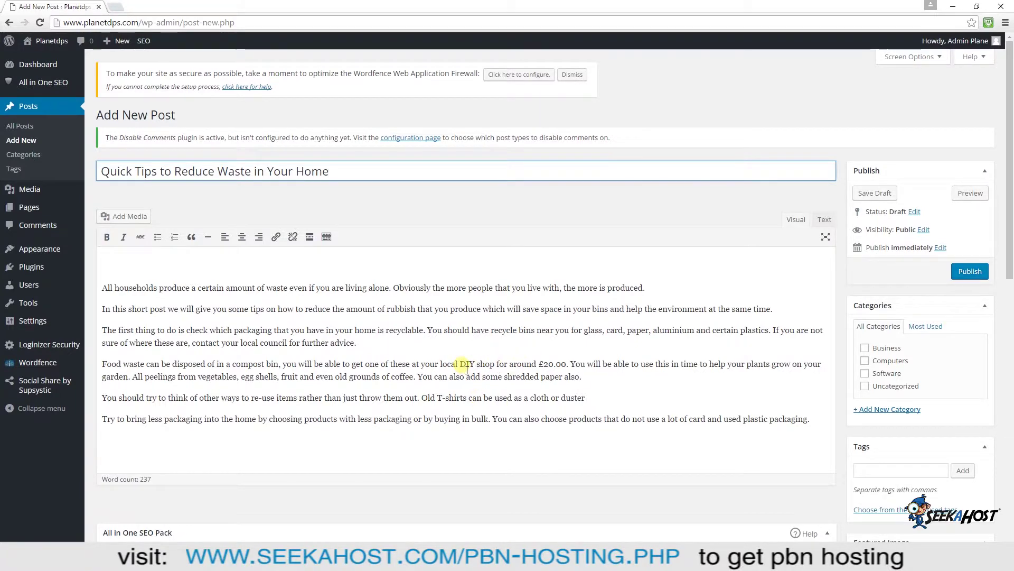
drag(461, 364, 495, 364)
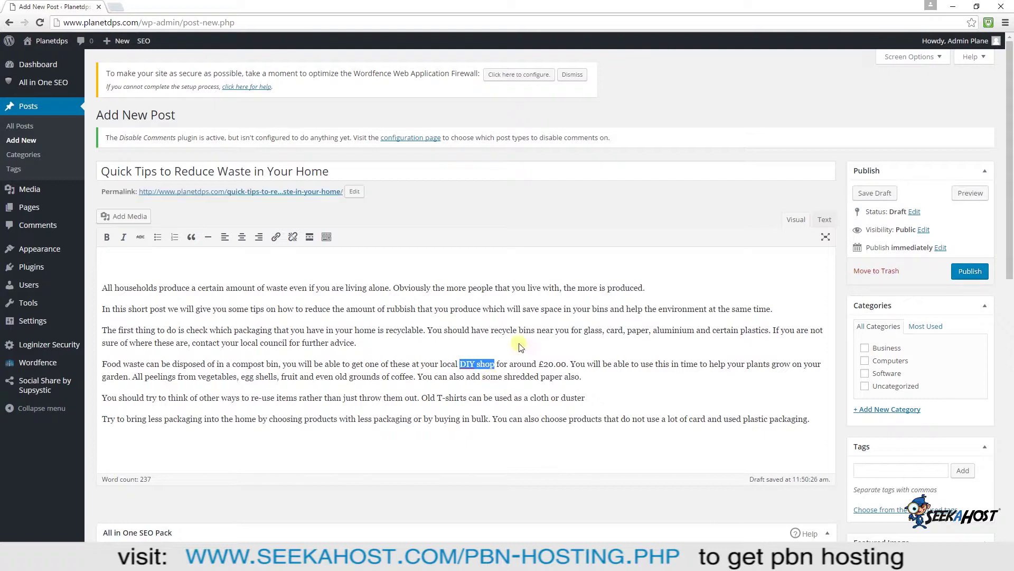
Bring up the link box for 'DIY shop', then dismiss it without linking.
click(277, 238)
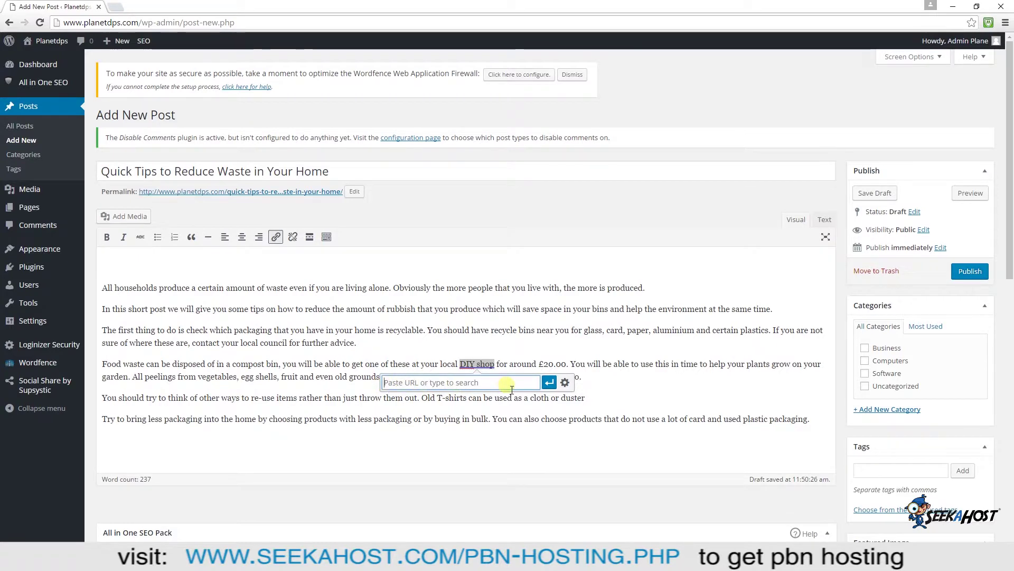
click(639, 385)
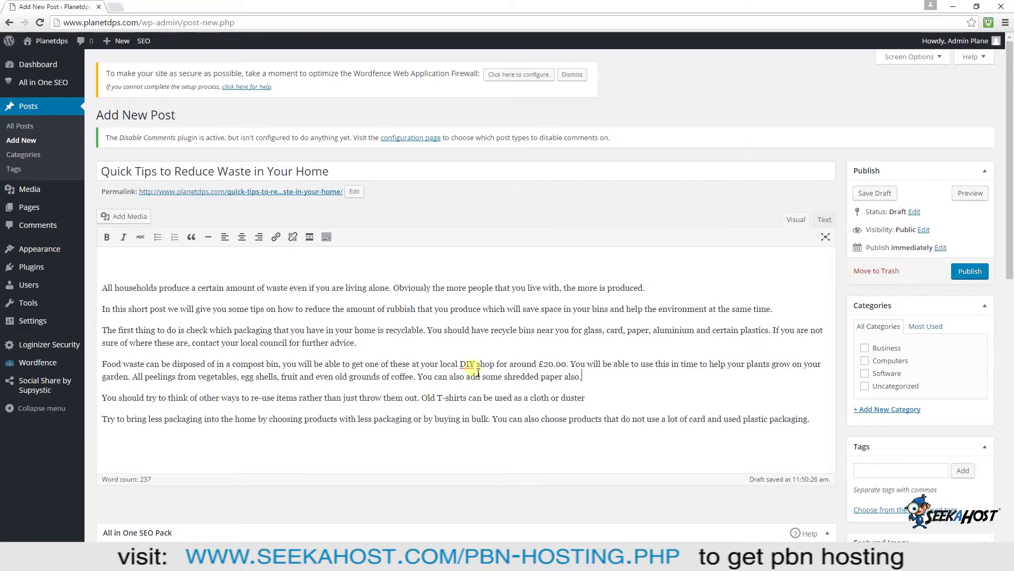
scroll(489, 373, down, 1)
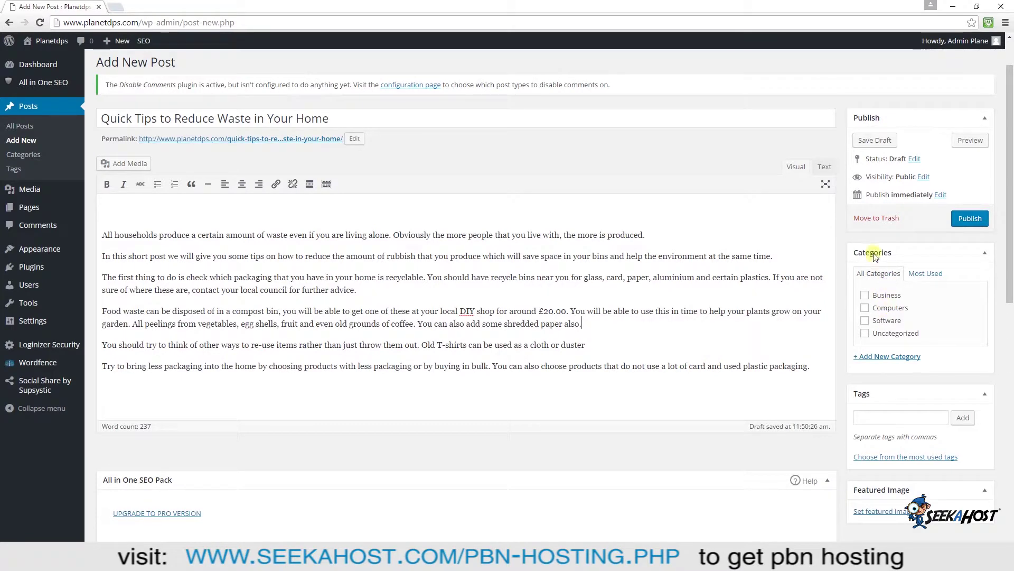
Start a new category named Diy, then head for the Dashboard home.
click(895, 357)
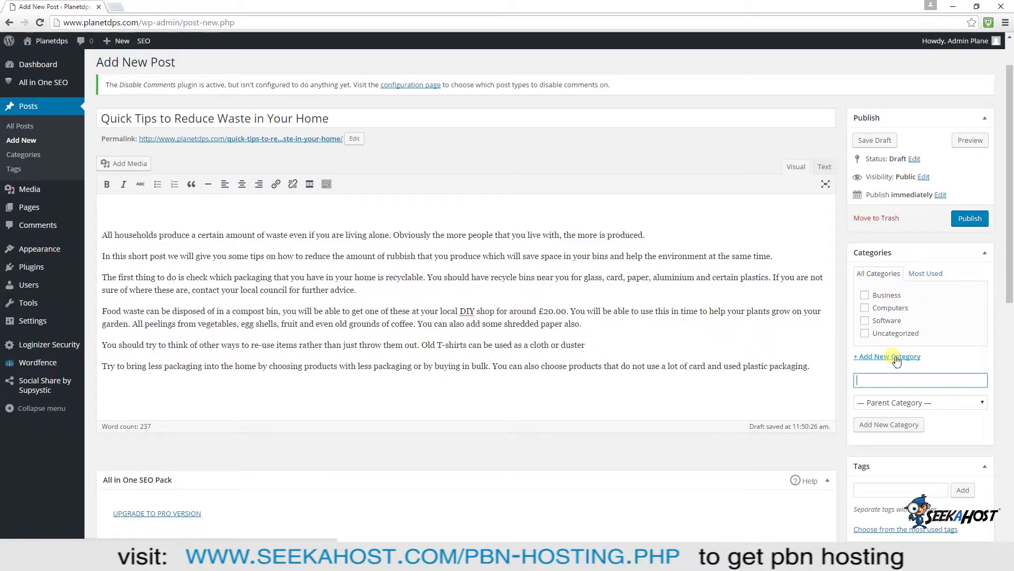
text(Diy)
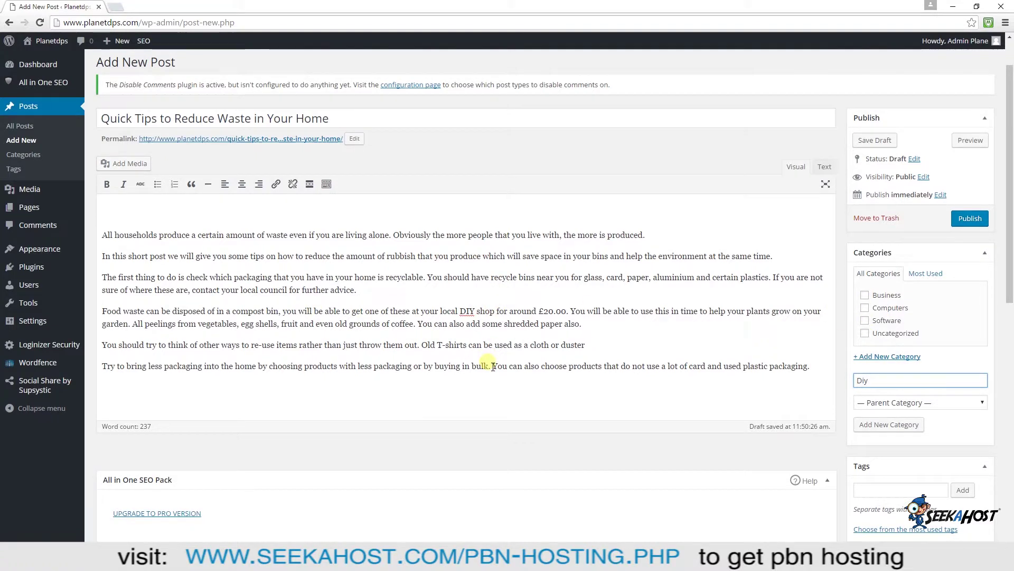
scroll(413, 349, up, 1)
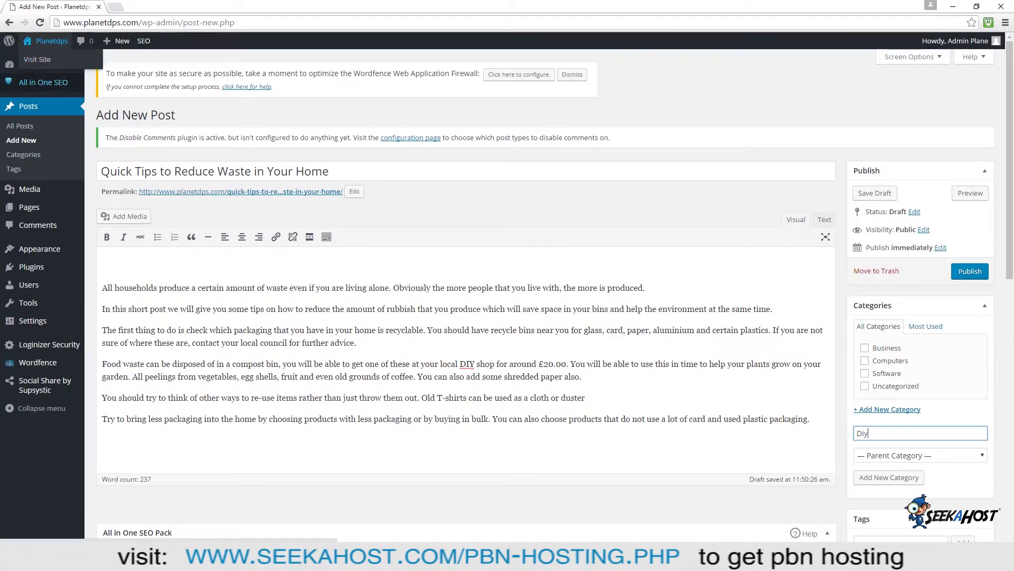
mouse_move(38, 65)
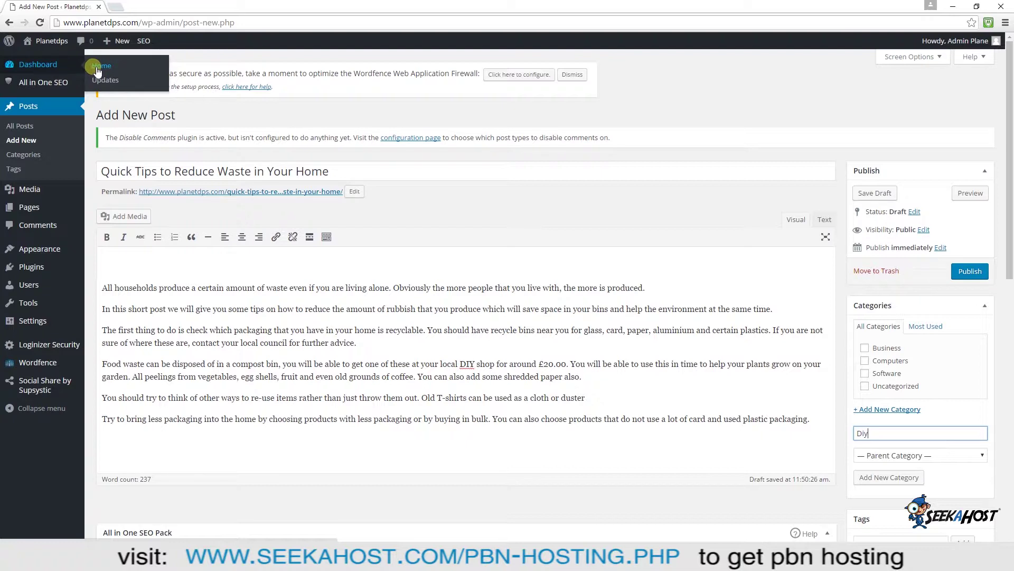
click(95, 70)
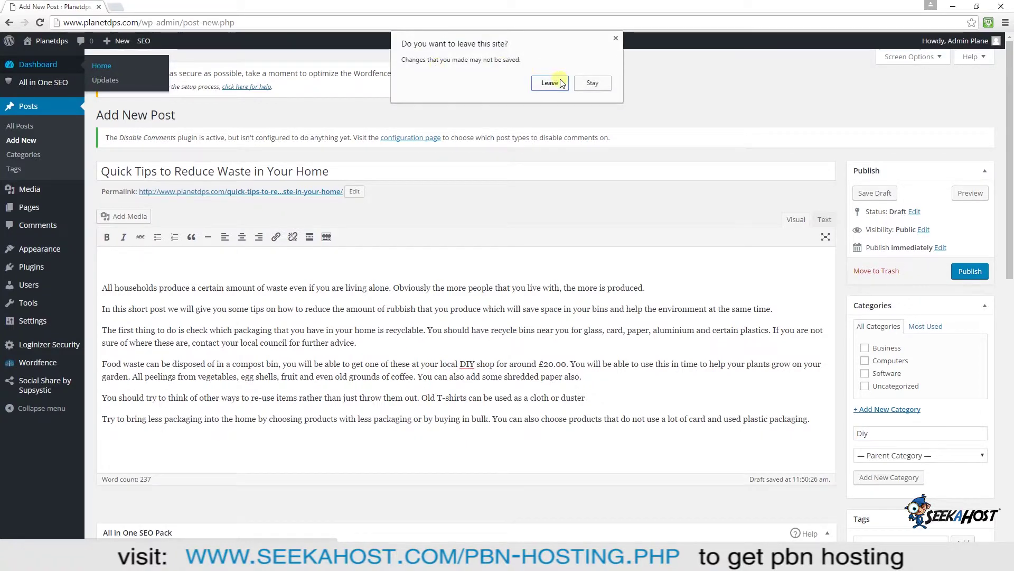
Leave the post editor and visit the live Planetdps site, showing its 1 + 3 spam check.
click(561, 83)
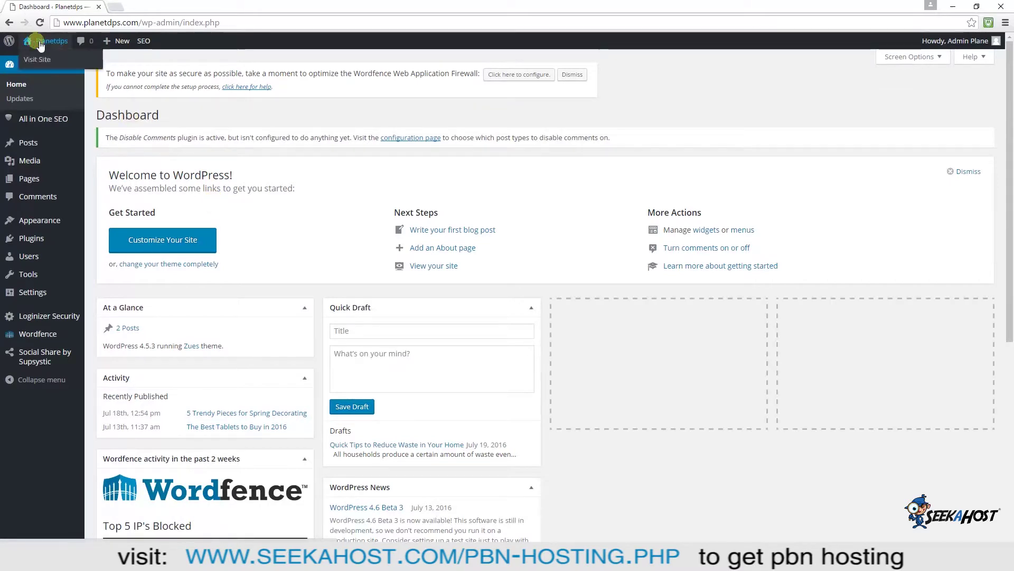
click(38, 66)
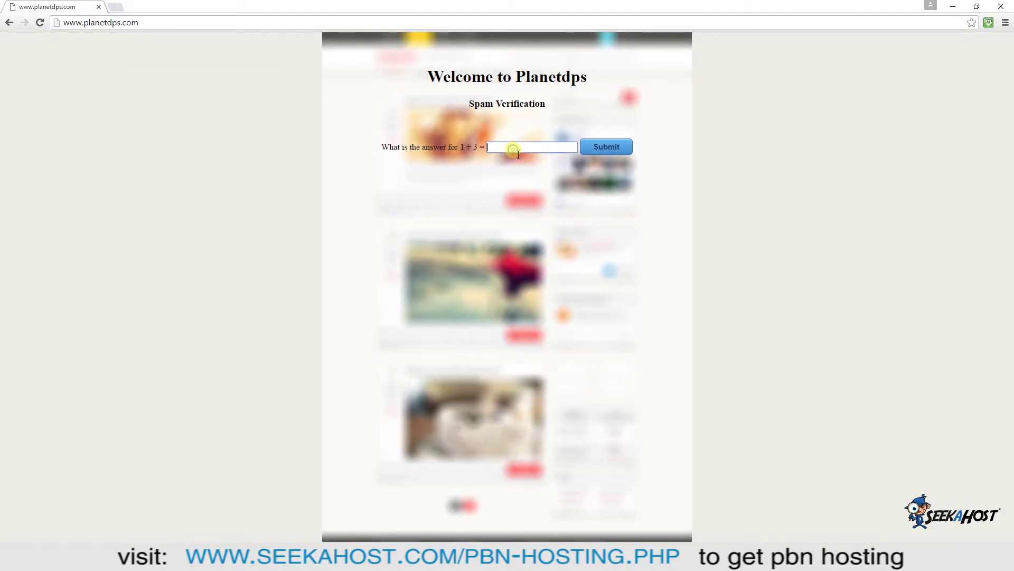
text(4)
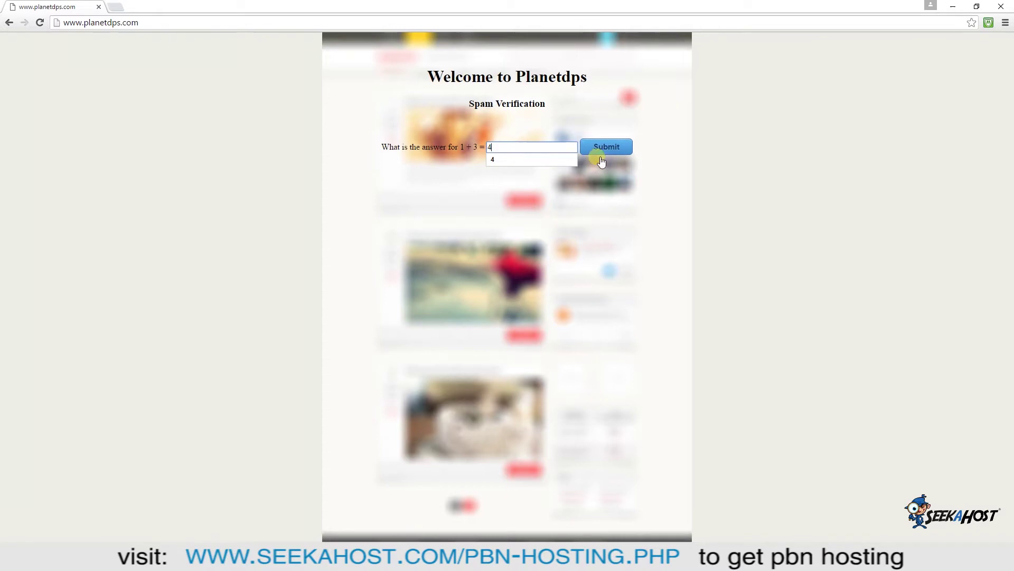
Submit 4 as the spam verification answer to reach the Planetdps front page.
click(598, 147)
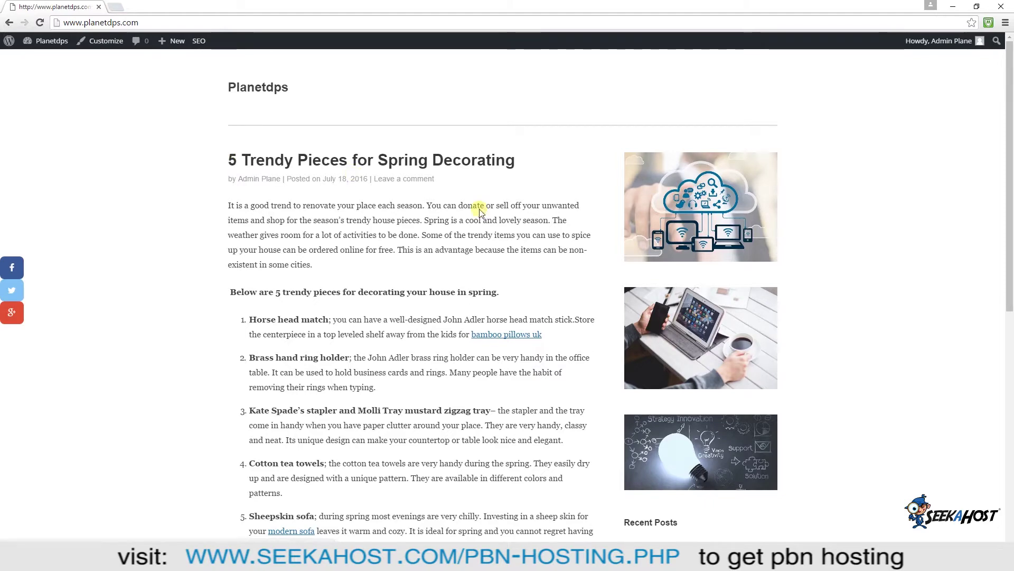
scroll(480, 209, down, 1)
scroll(549, 256, up, 1)
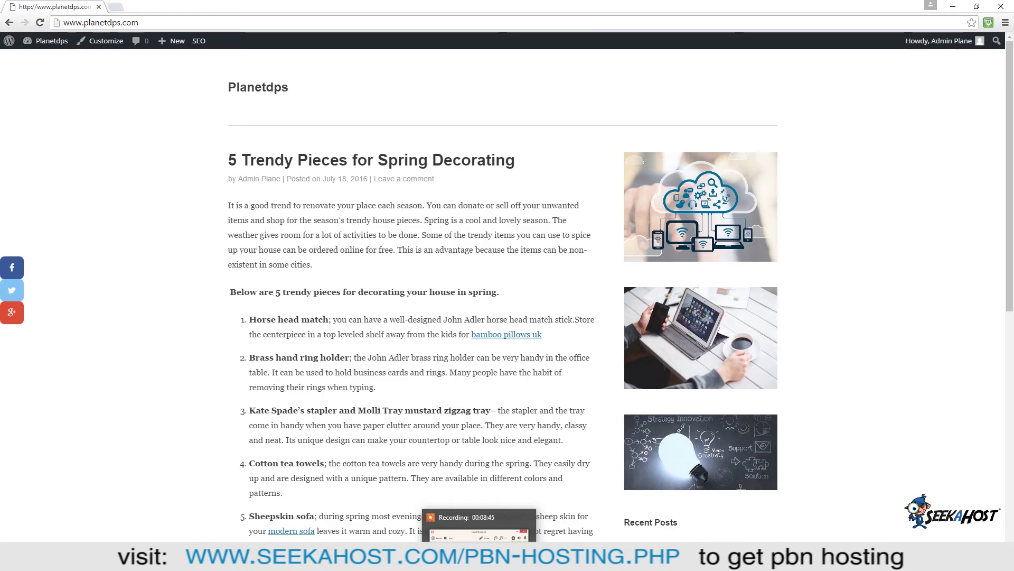
click(487, 518)
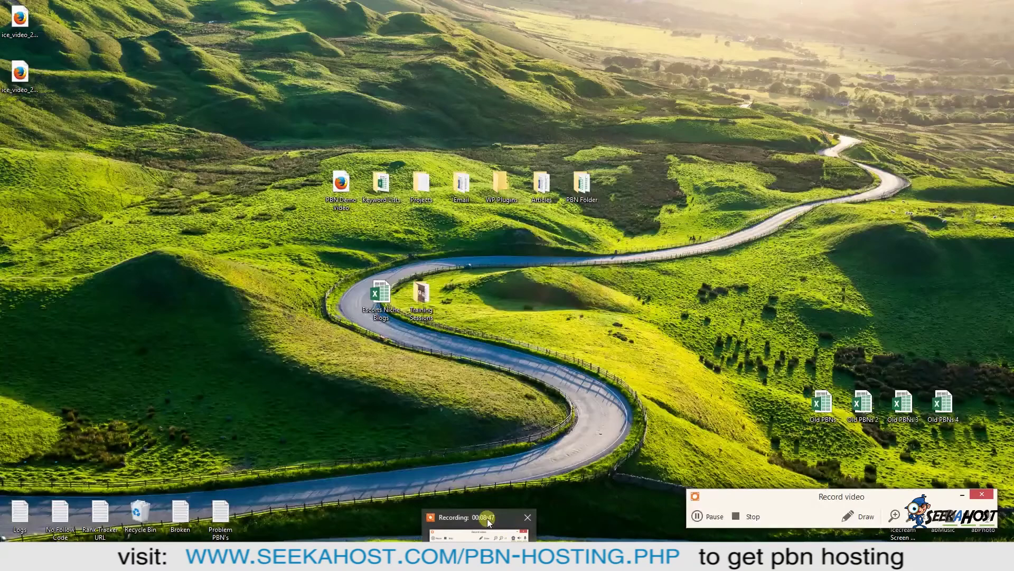